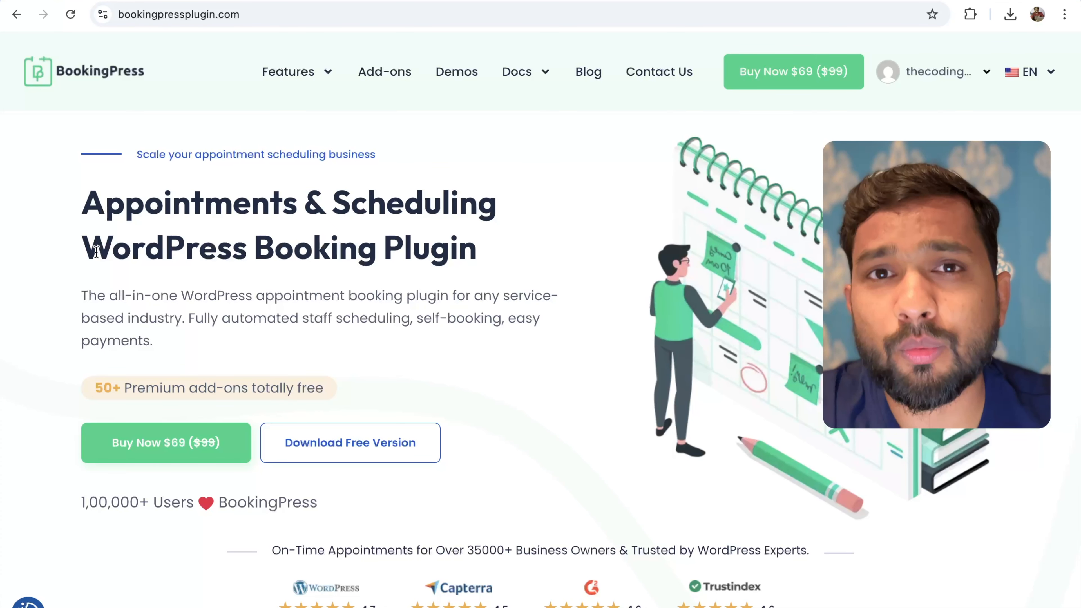
Scroll down the BookingPress homepage past the 'best fit for' industry cards to the Award Winning Design section
scroll(96, 252, "down", 10)
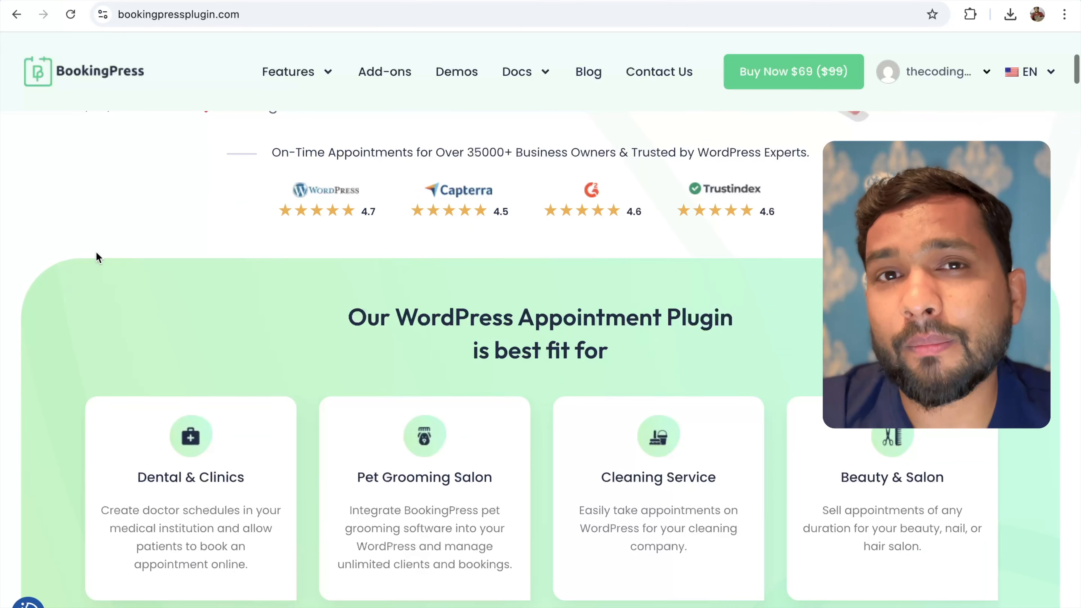
scroll(96, 254, "down", 4)
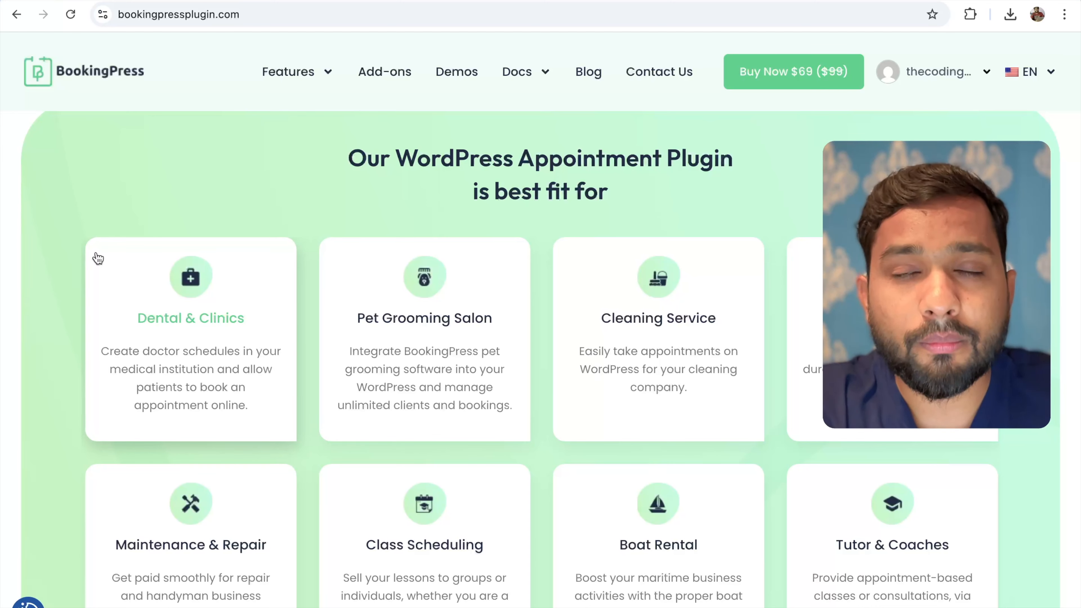
scroll(98, 258, "down", 2)
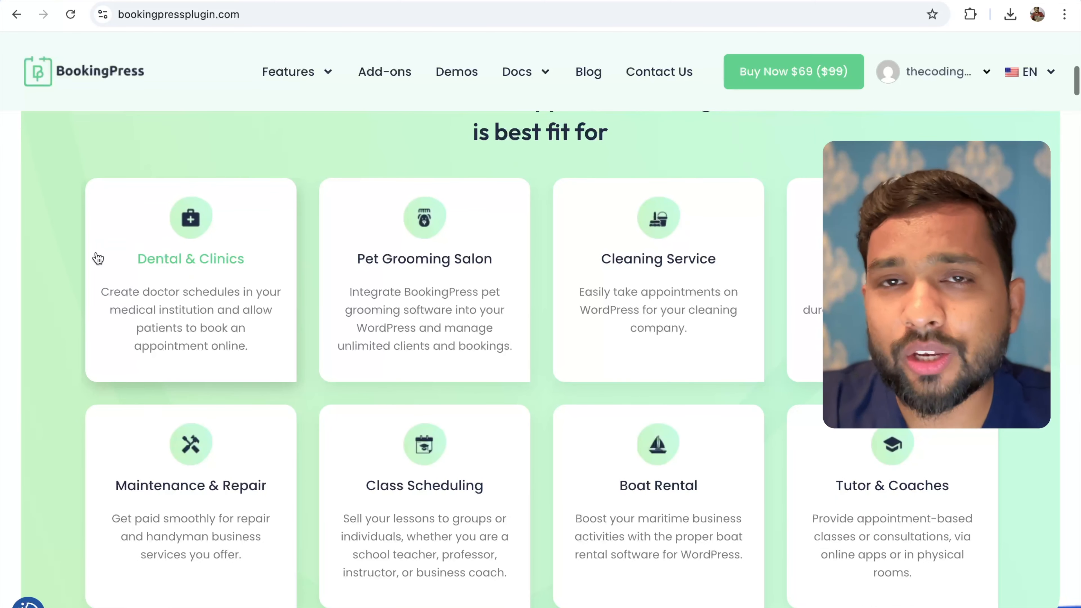
scroll(48, 271, "down", 1)
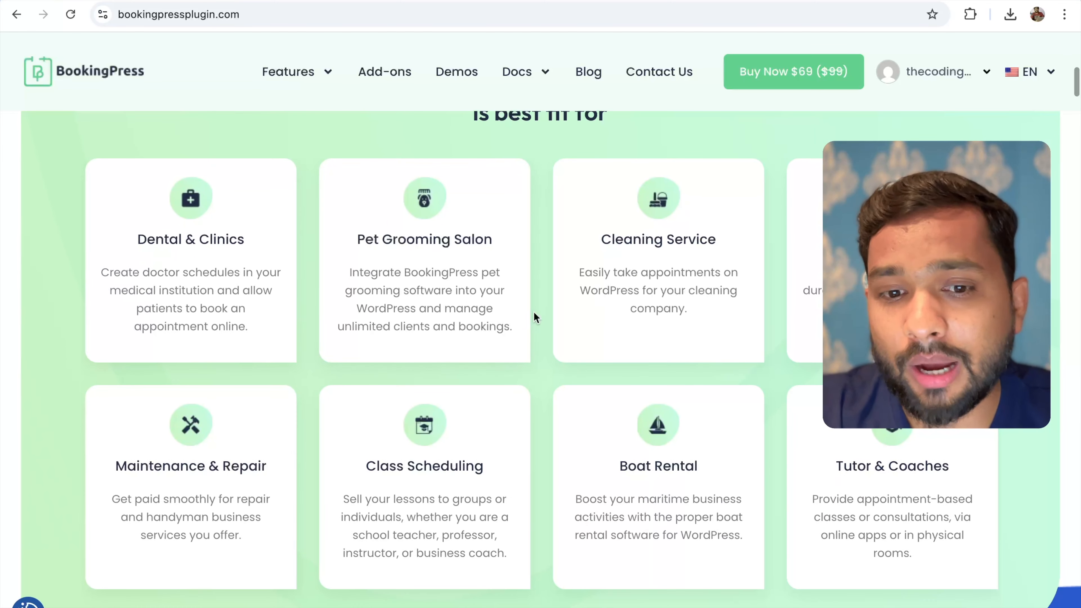
scroll(322, 270, "down", 2)
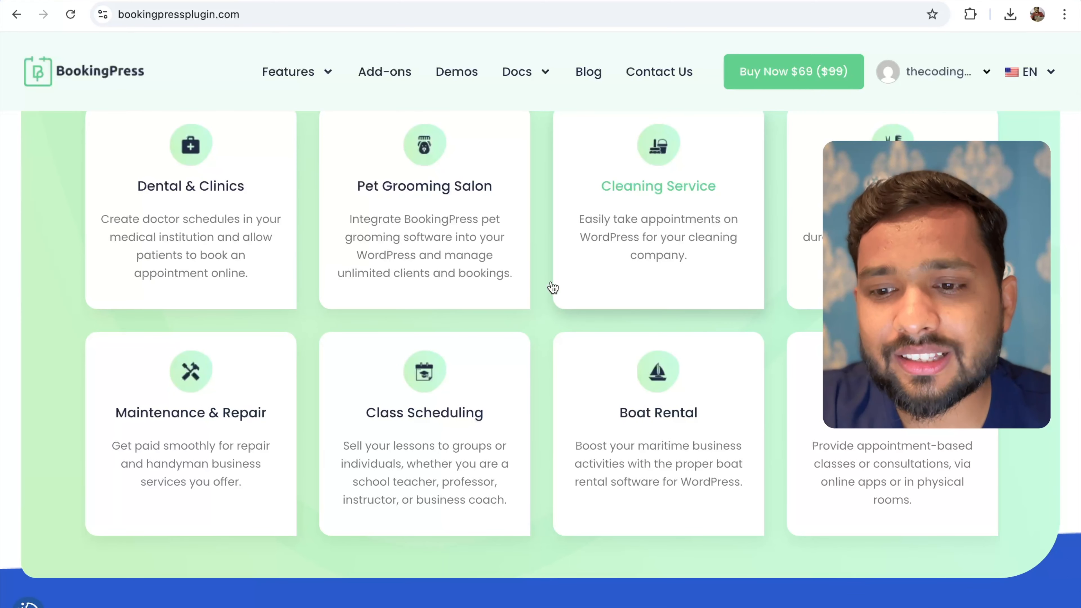
scroll(533, 280, "down", 1)
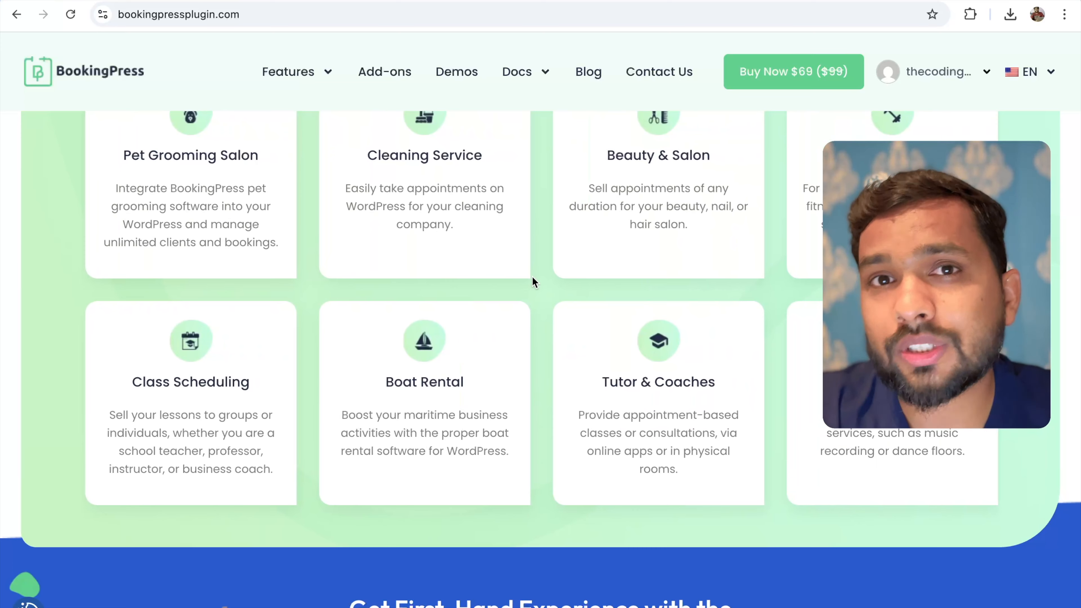
scroll(531, 278, "down", 10)
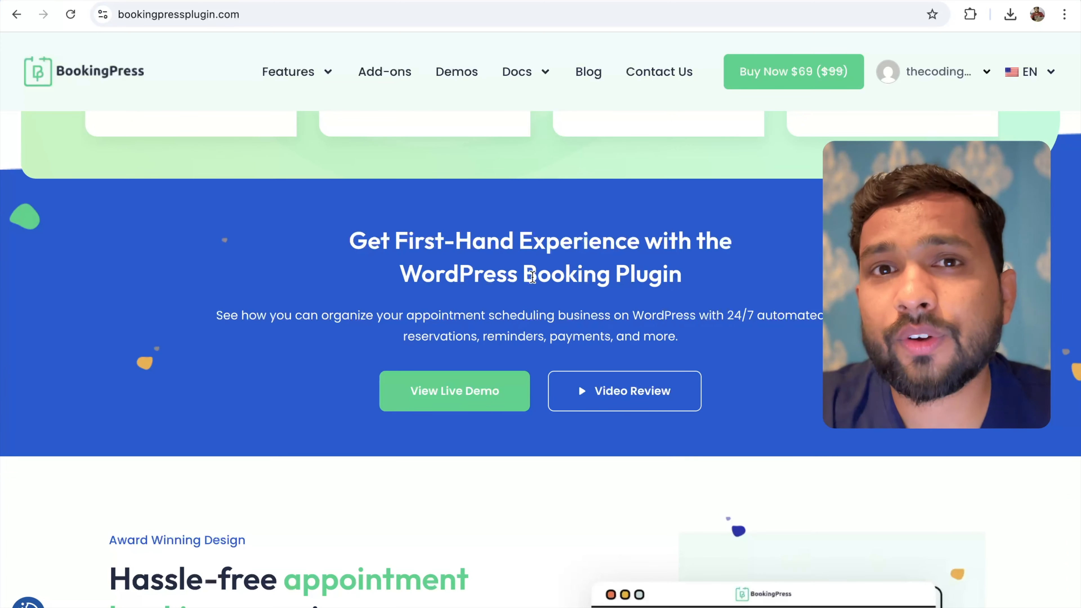
scroll(532, 276, "down", 10)
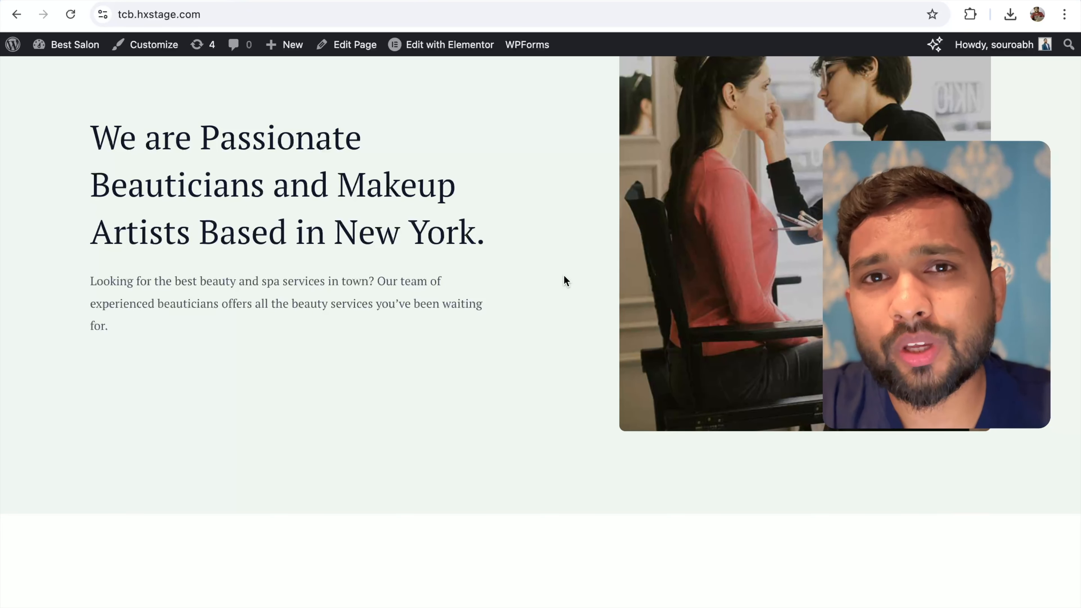
scroll(564, 279, "up", 4)
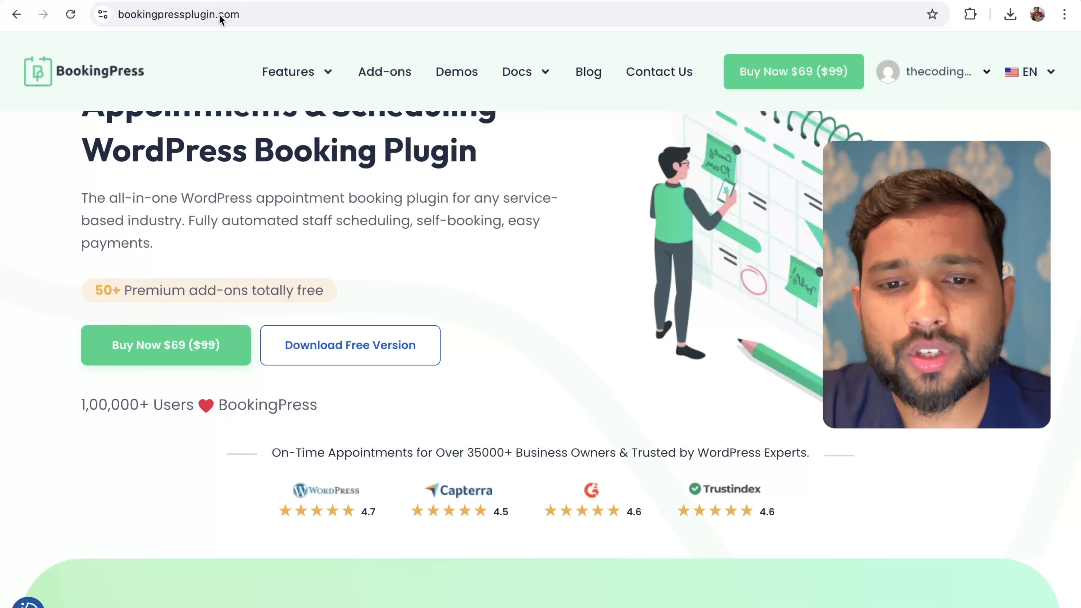
Scroll through the account's downloads page to find the Professional Edition
scroll(617, 207, "up", 1)
scroll(617, 207, "down", 4)
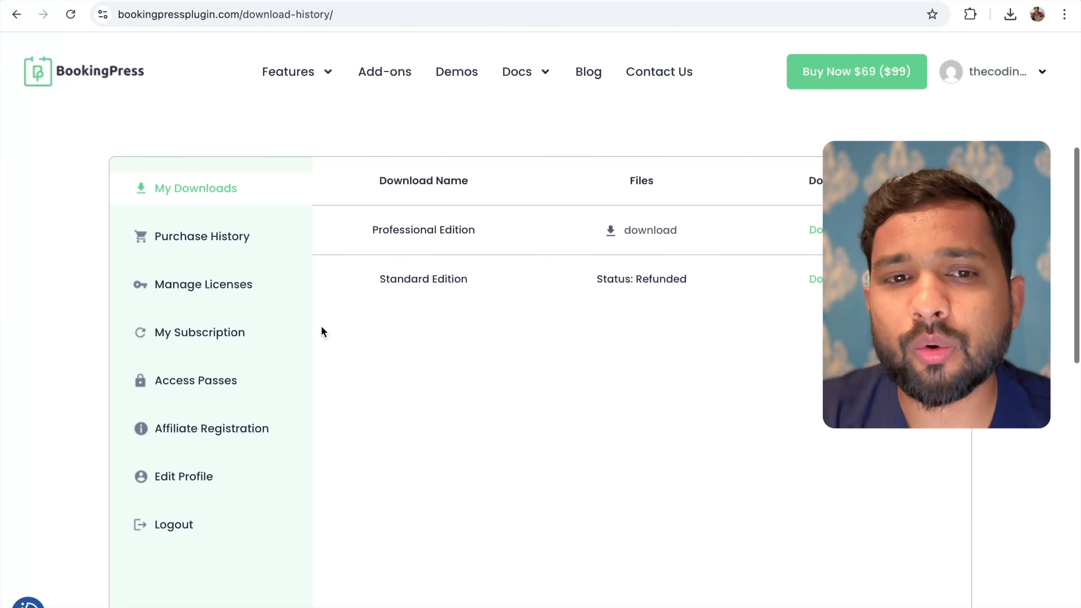
scroll(317, 293, "down", 1)
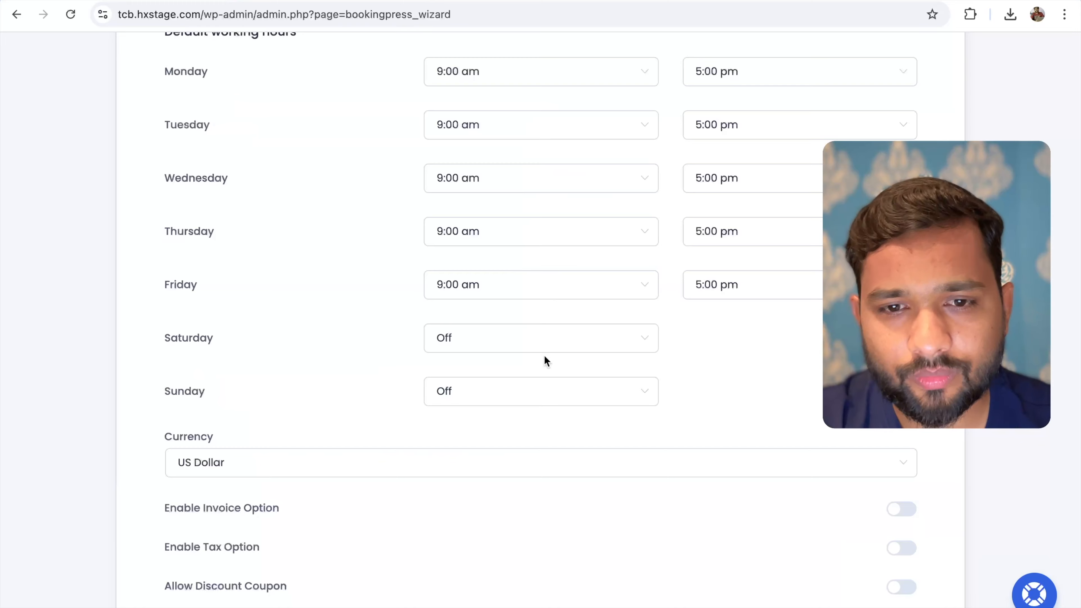
Set Monday's and Tuesday's closing times to 6:00 pm
scroll(506, 330, "up", 3)
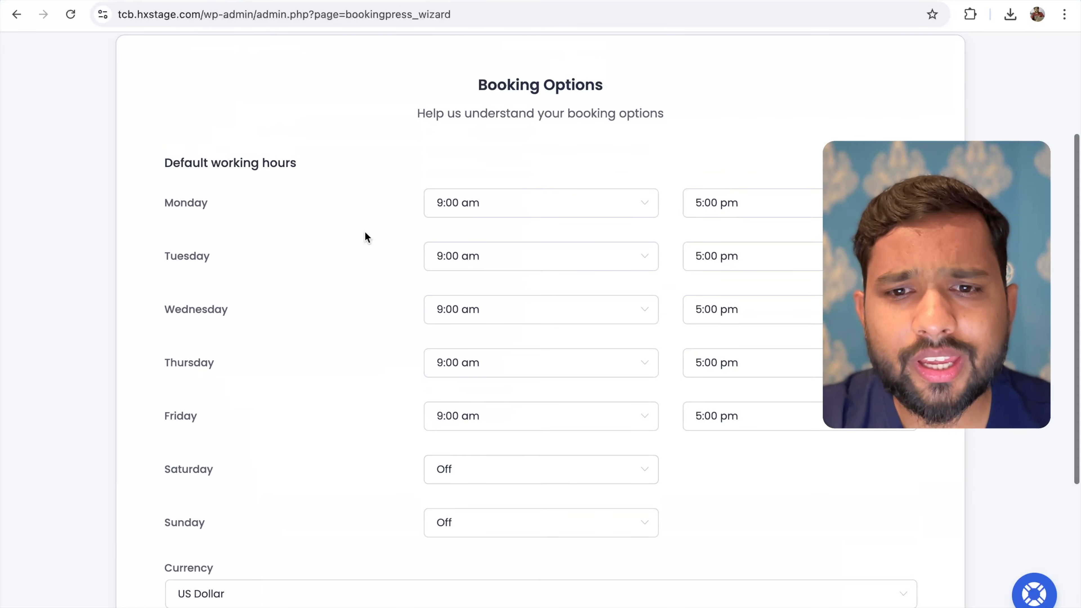
scroll(364, 231, "up", 1)
scroll(365, 231, "down", 2)
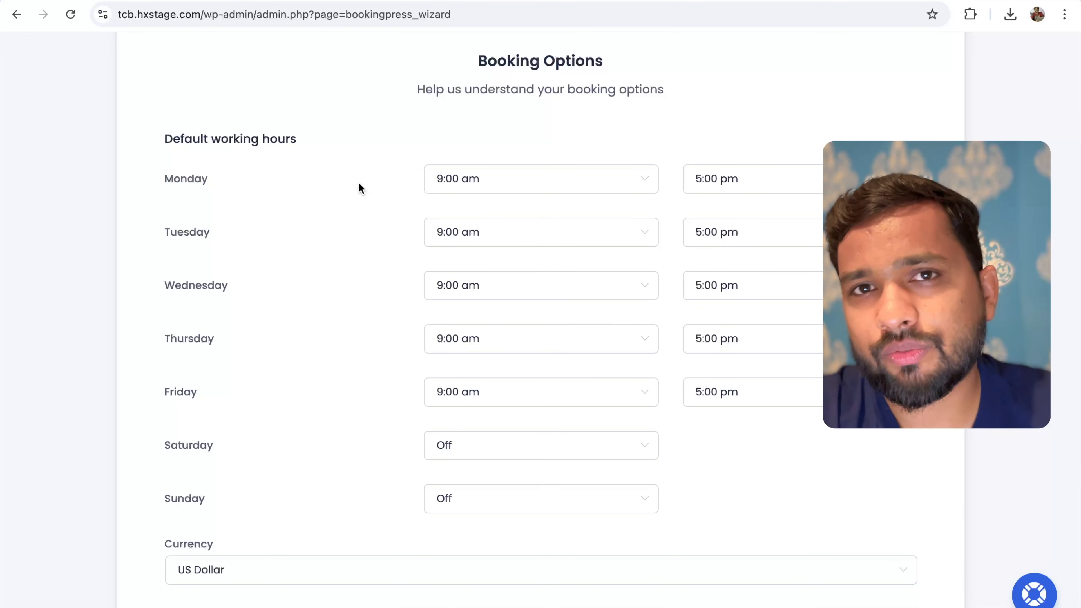
scroll(359, 188, "down", 1)
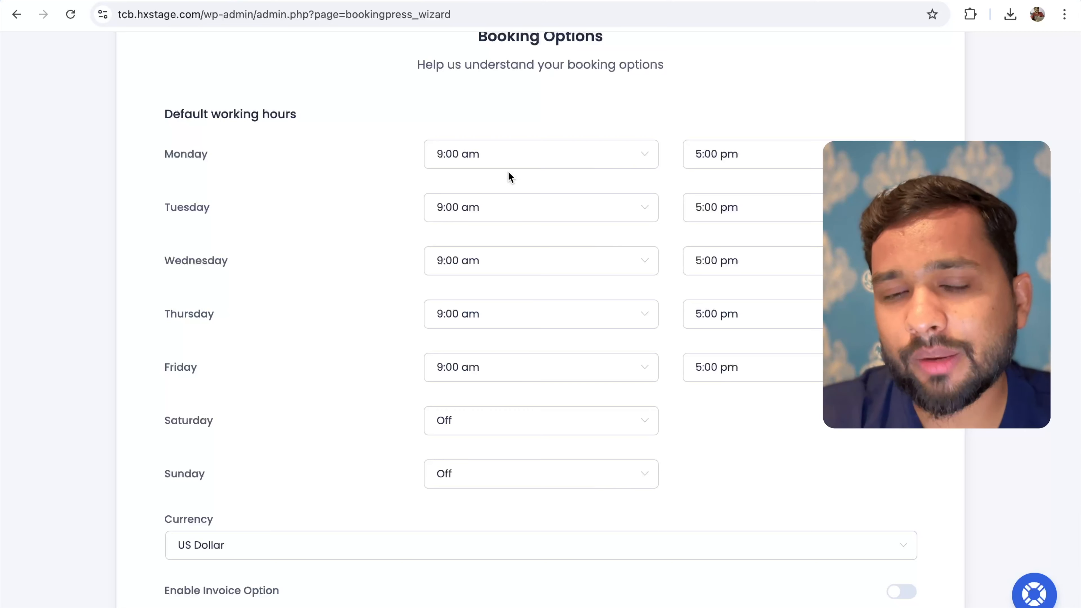
left_click(787, 160)
scroll(750, 341, "down", 3)
scroll(736, 333, "down", 4)
left_click(727, 325)
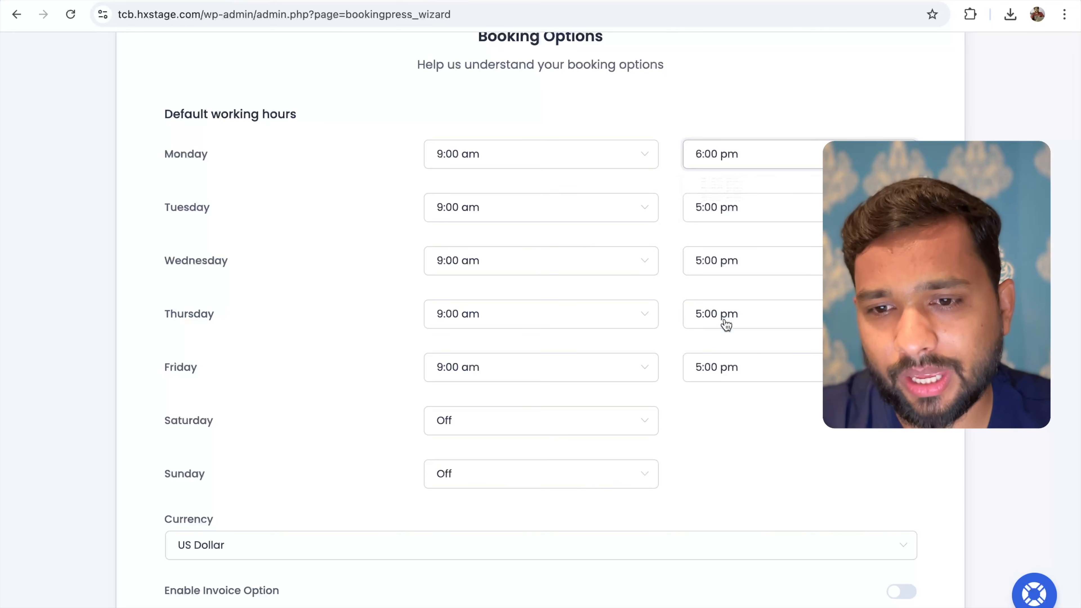
left_click(768, 206)
Set Saturday's working hours to 11:00 am–10:00 pm
scroll(755, 427, "down", 2)
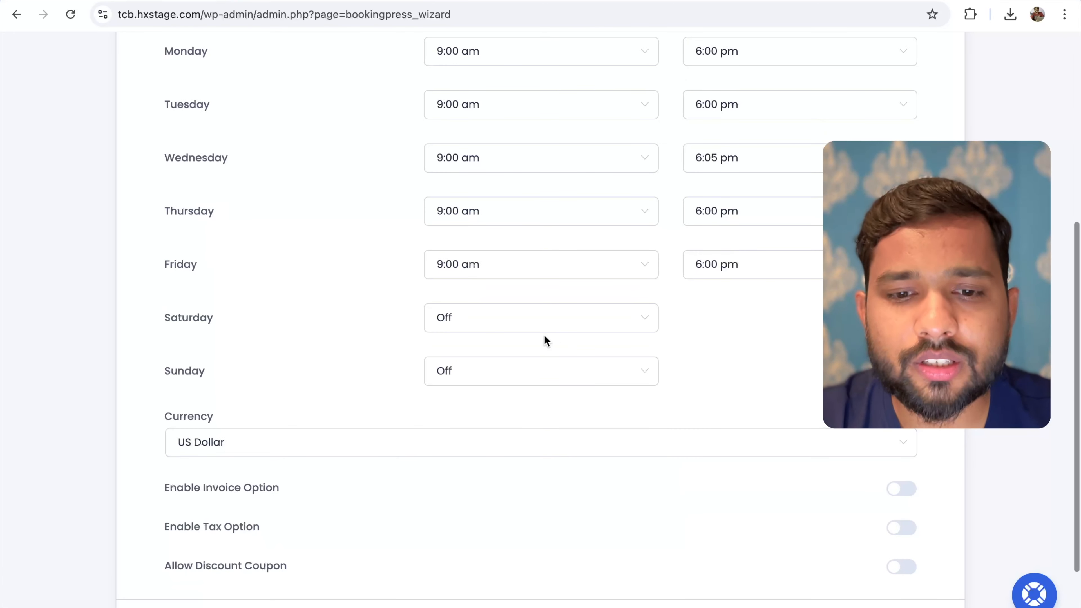
left_click(493, 321)
scroll(500, 426, "down", 20)
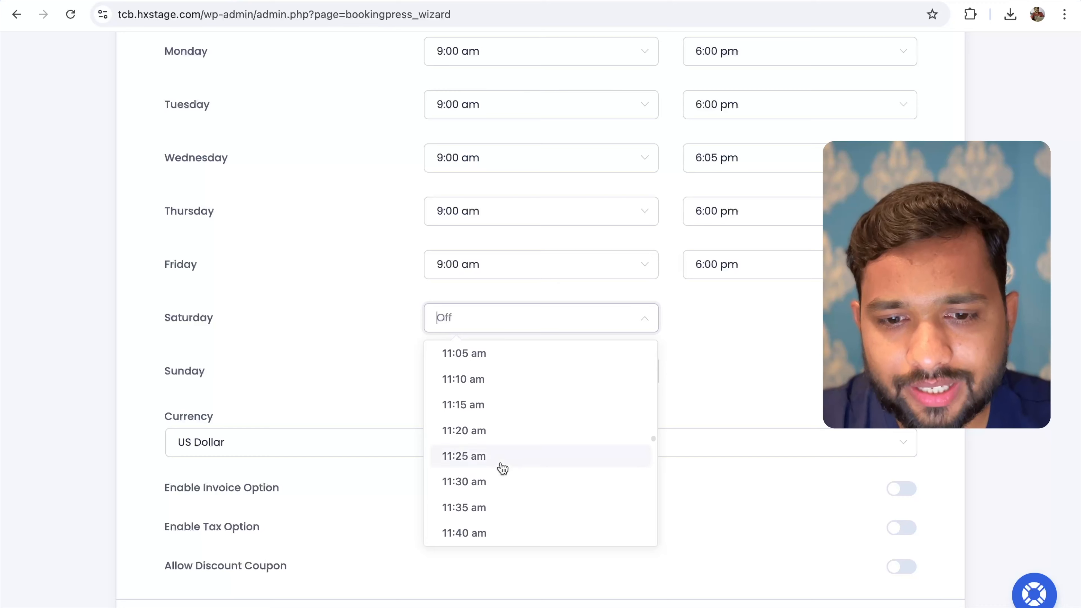
scroll(502, 464, "up", 1)
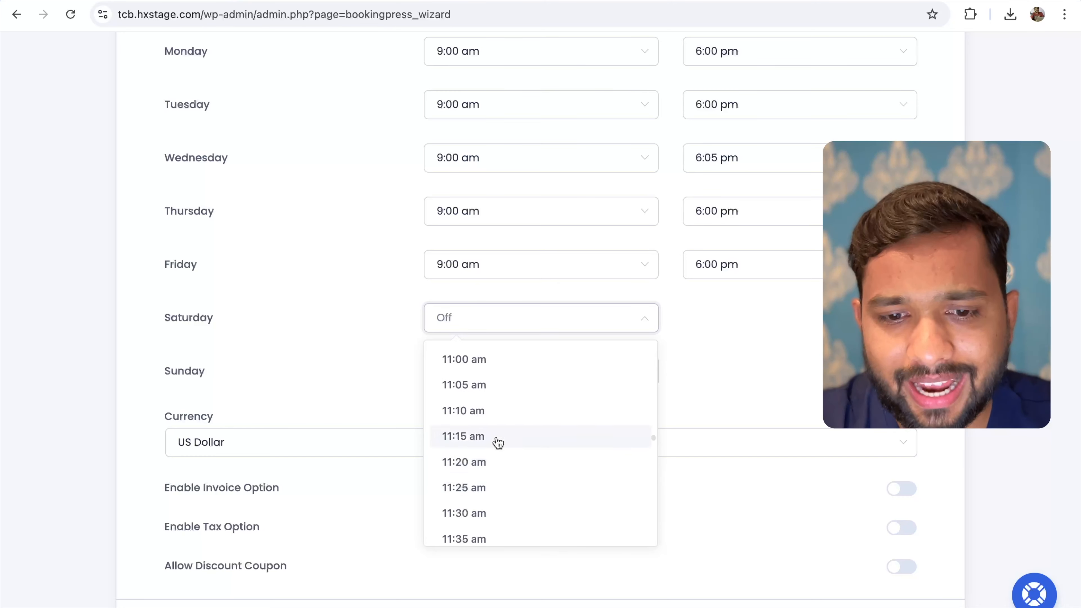
left_click(466, 362)
left_click(765, 319)
scroll(766, 426, "down", 7)
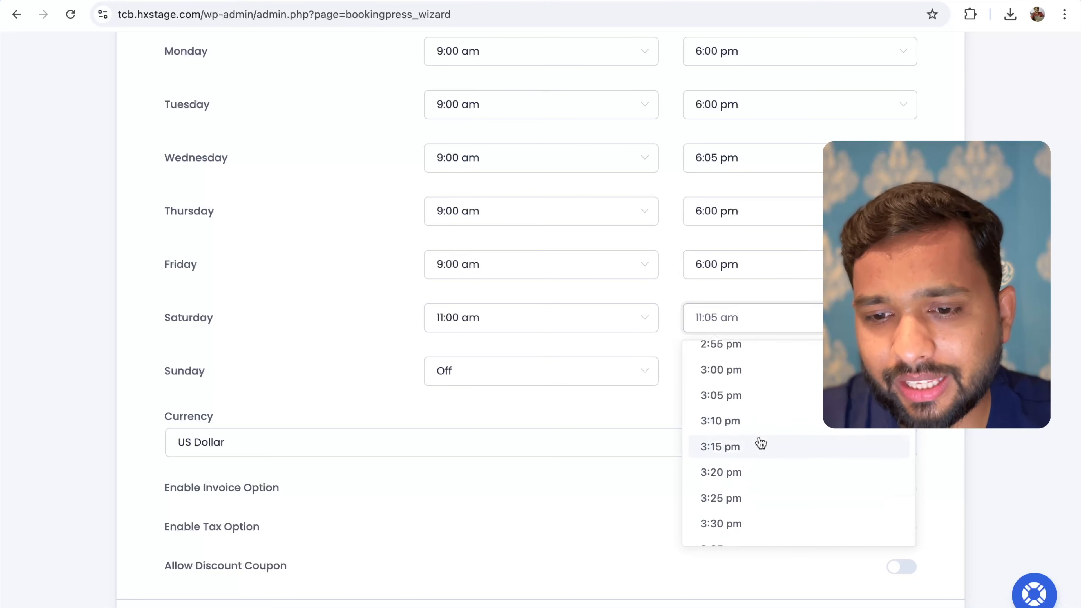
scroll(761, 443, "down", 20)
left_click(519, 376)
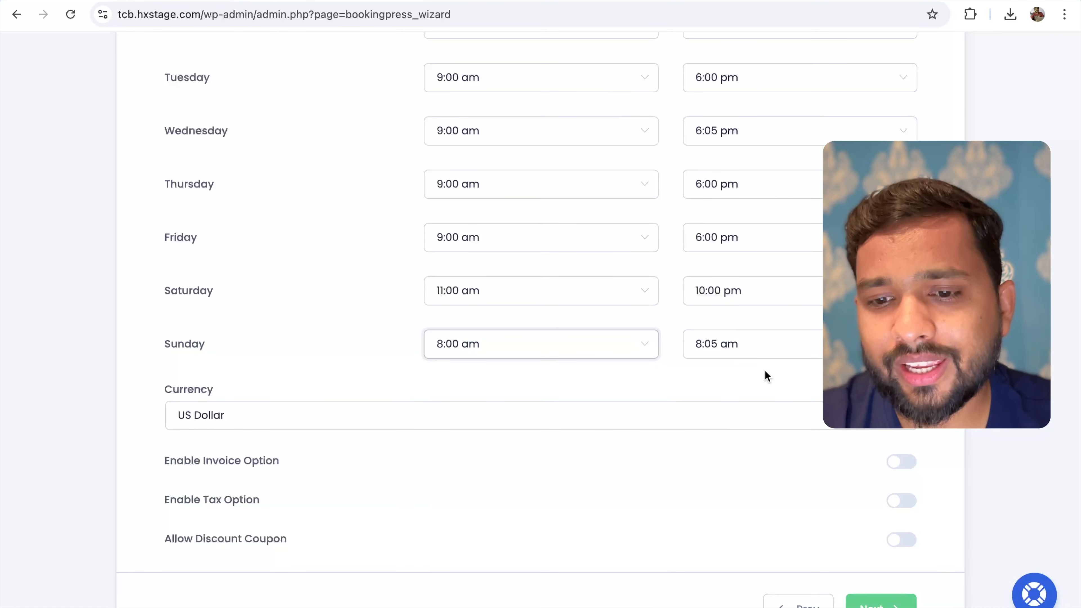
Set Sunday's closing time to 11:00 pm, keep US Dollar as currency, and continue to Staff Details
left_click(811, 343)
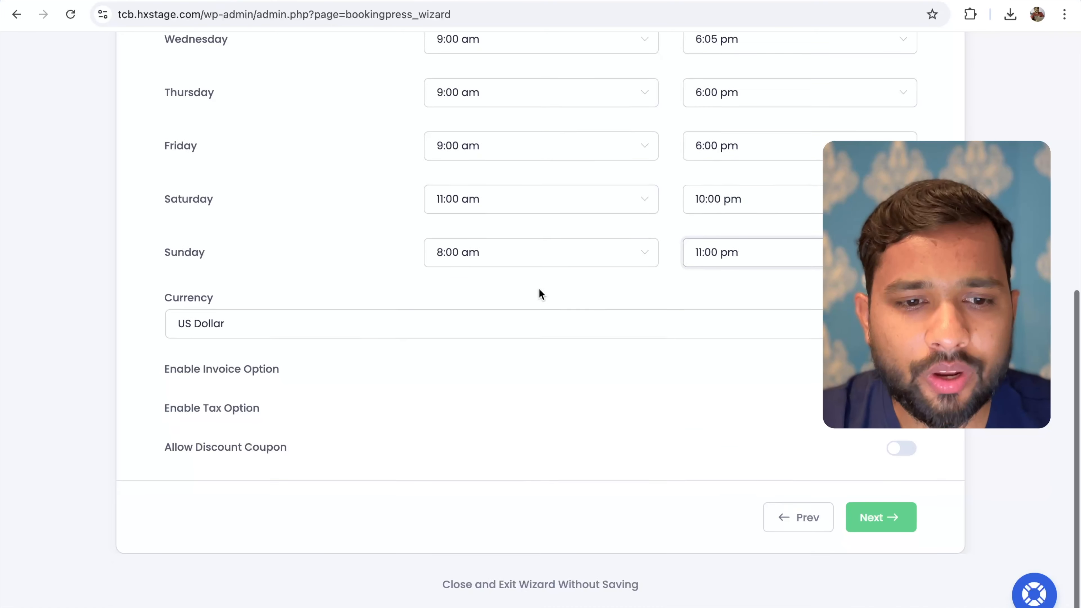
left_click(306, 330)
left_click(230, 293)
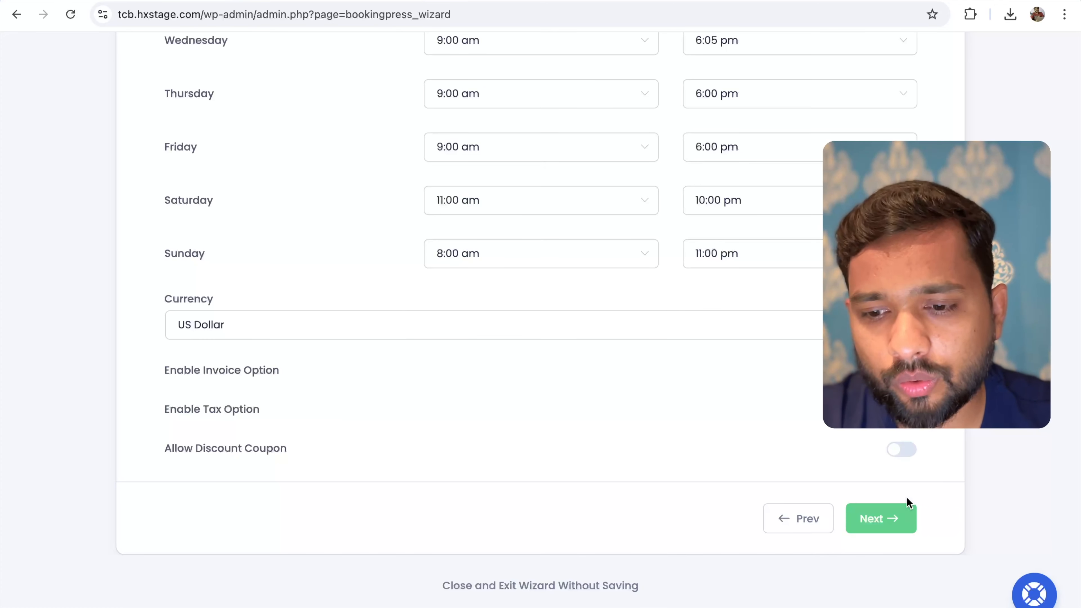
left_click(884, 518)
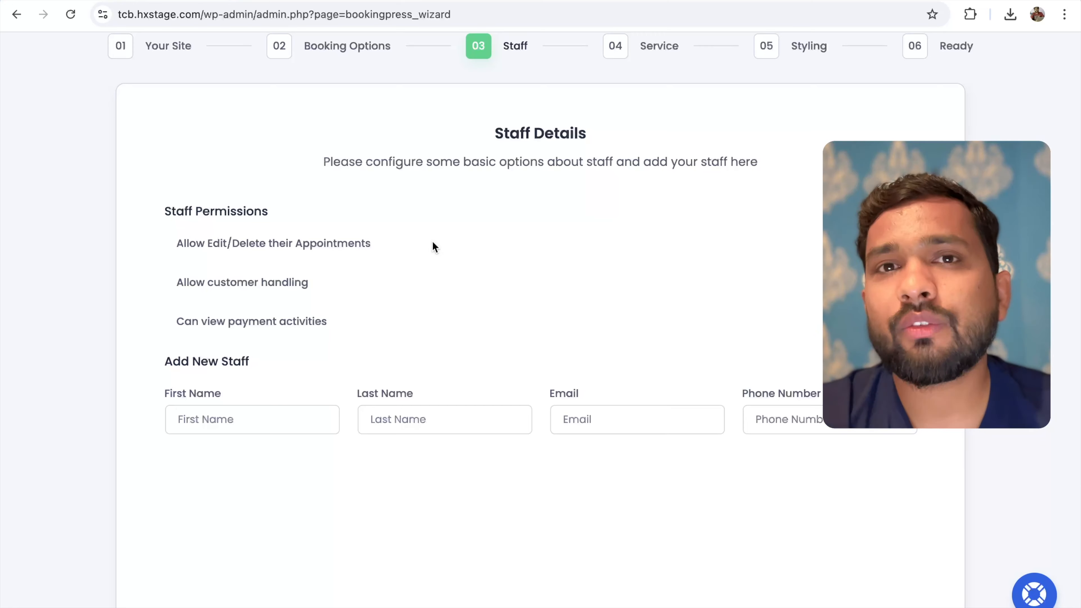
Enter the staff member's first name, last name, e-mail and phone number, then save and continue
scroll(432, 242, "down", 3)
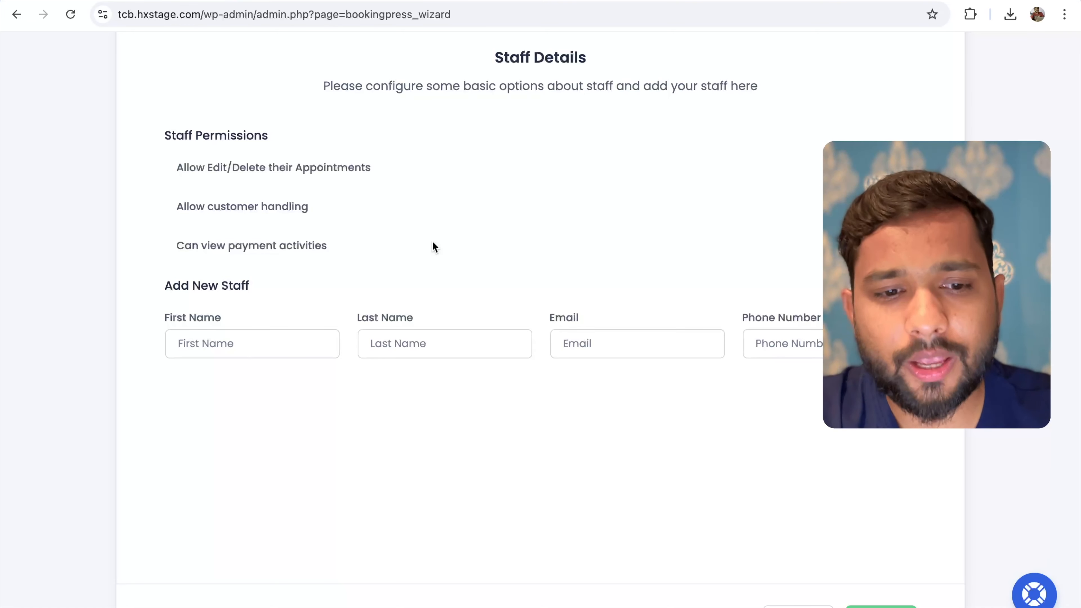
scroll(432, 246, "down", 2)
left_click(294, 266)
key("Tab")
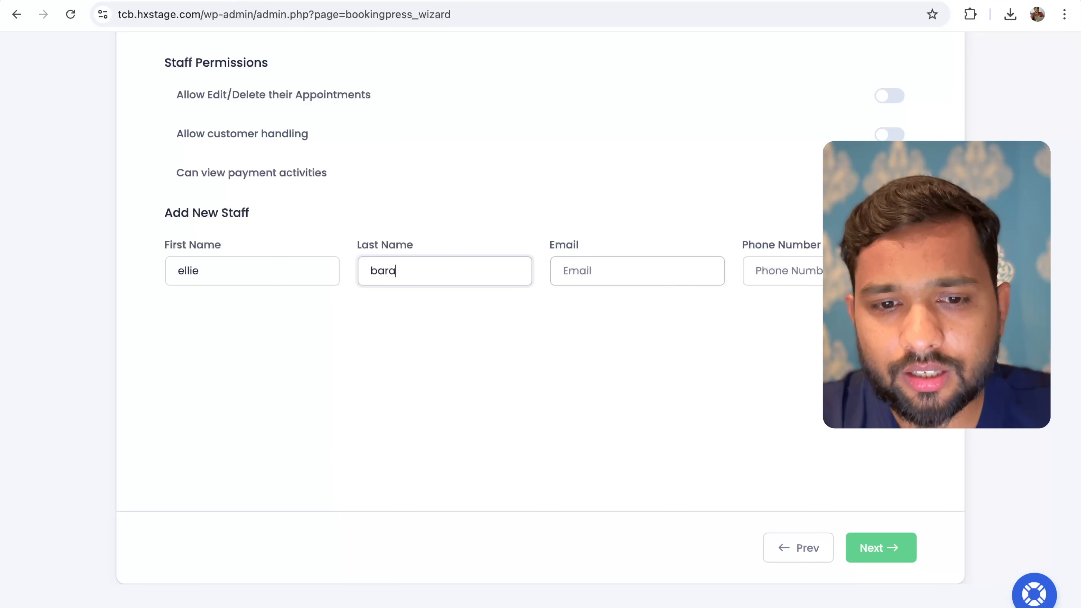
key("Tab")
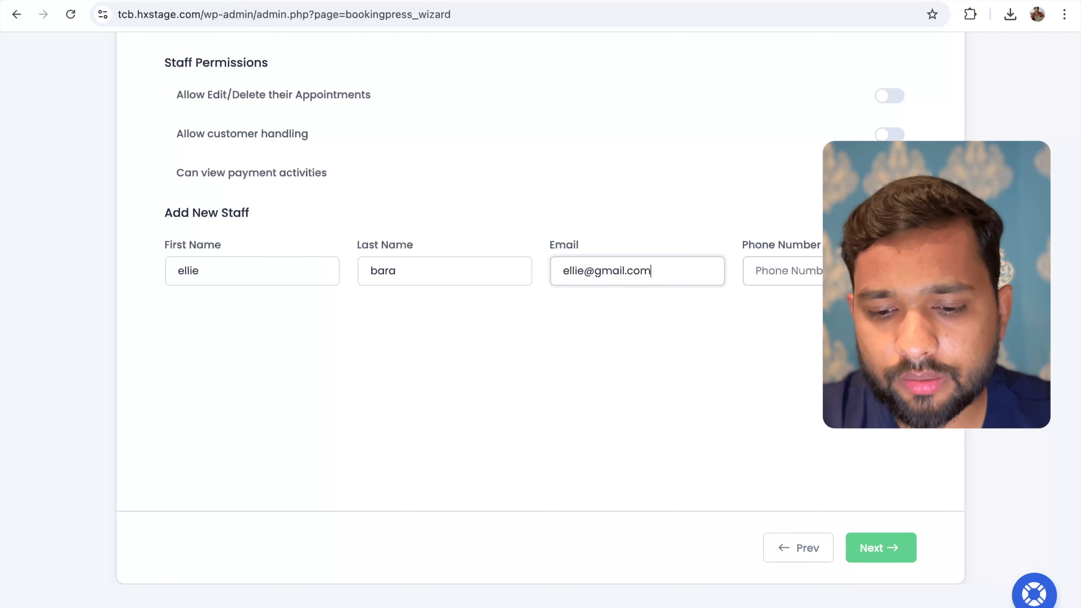
key("Tab")
type("55555555")
left_click(896, 548)
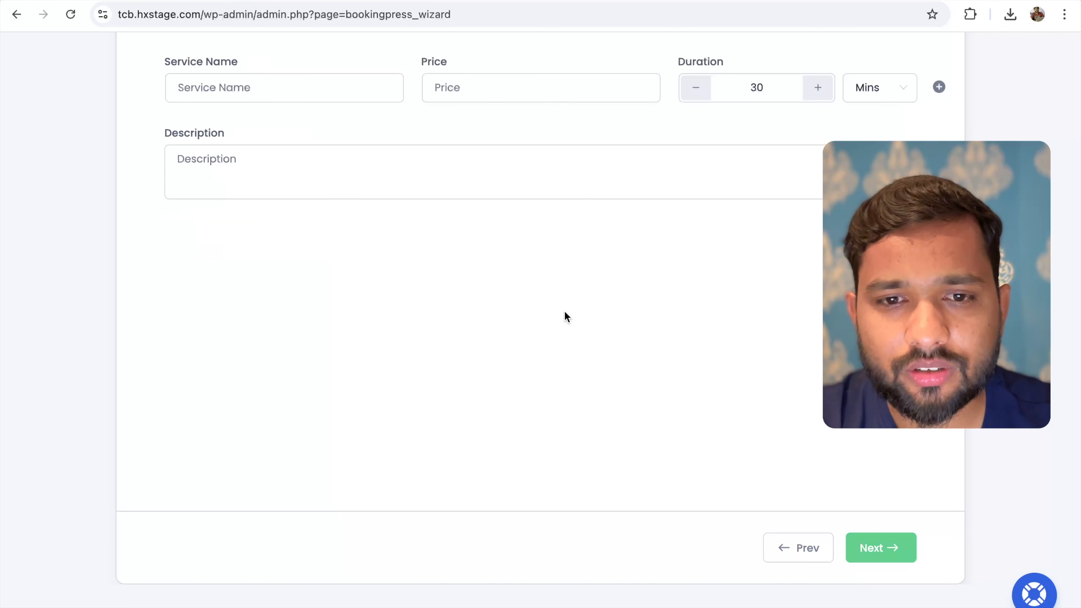
Enter service name Hair Spa, price 70, and change the duration from 30 to 60 minutes
scroll(565, 310, "up", 5)
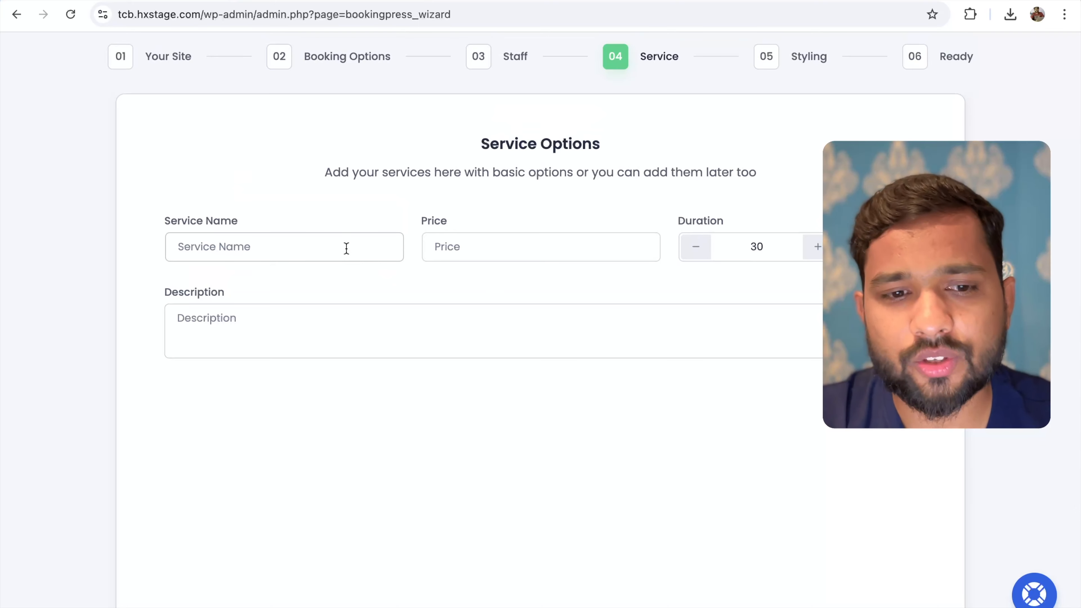
left_click(285, 239)
type("Hair Spa")
left_click(444, 242)
type("70")
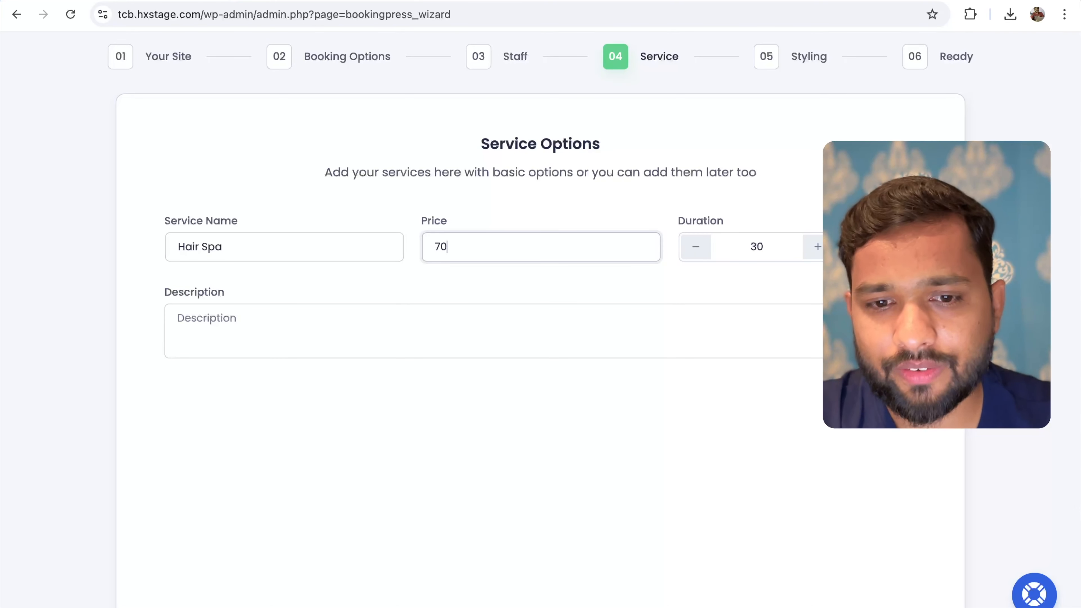
left_click(798, 246)
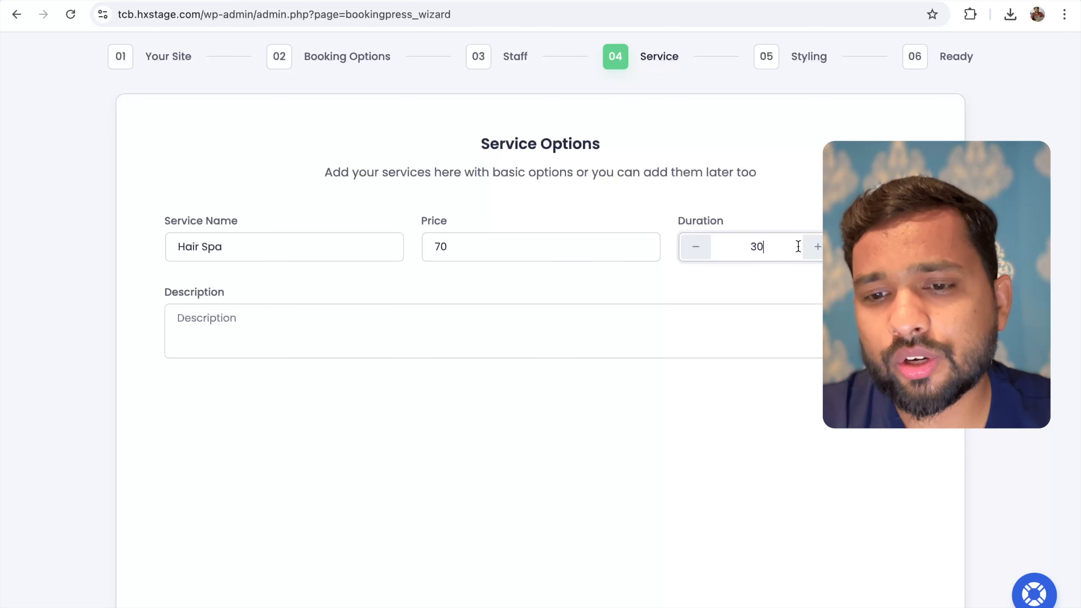
key("BackSpace")
key("BackSpace")
type("60")
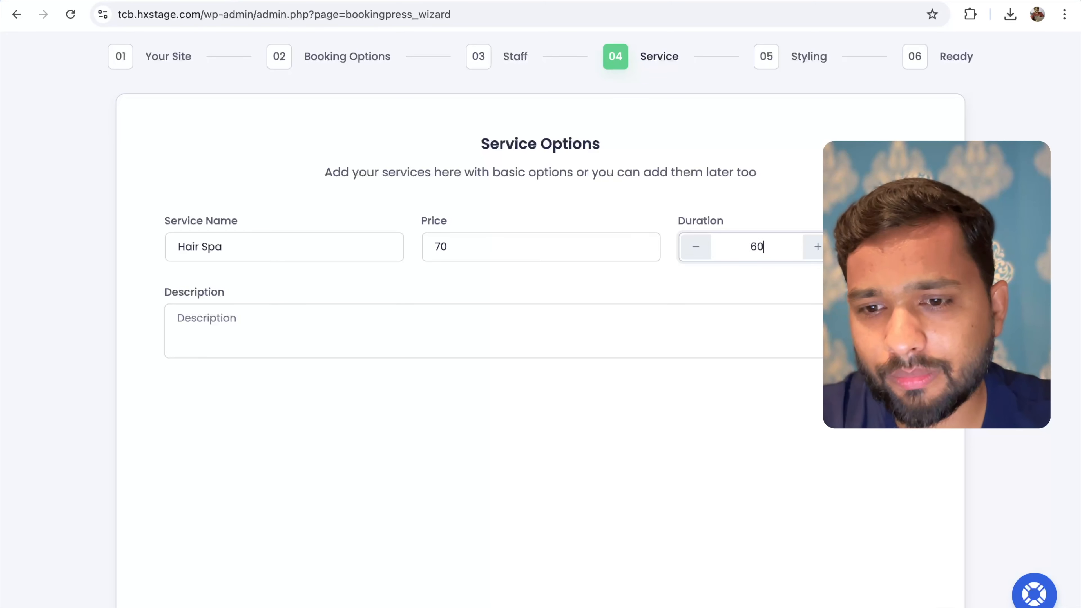
Describe the service as 'this is the hair spa' and continue to Styling
scroll(513, 286, "down", 1)
left_click(325, 280)
type("t")
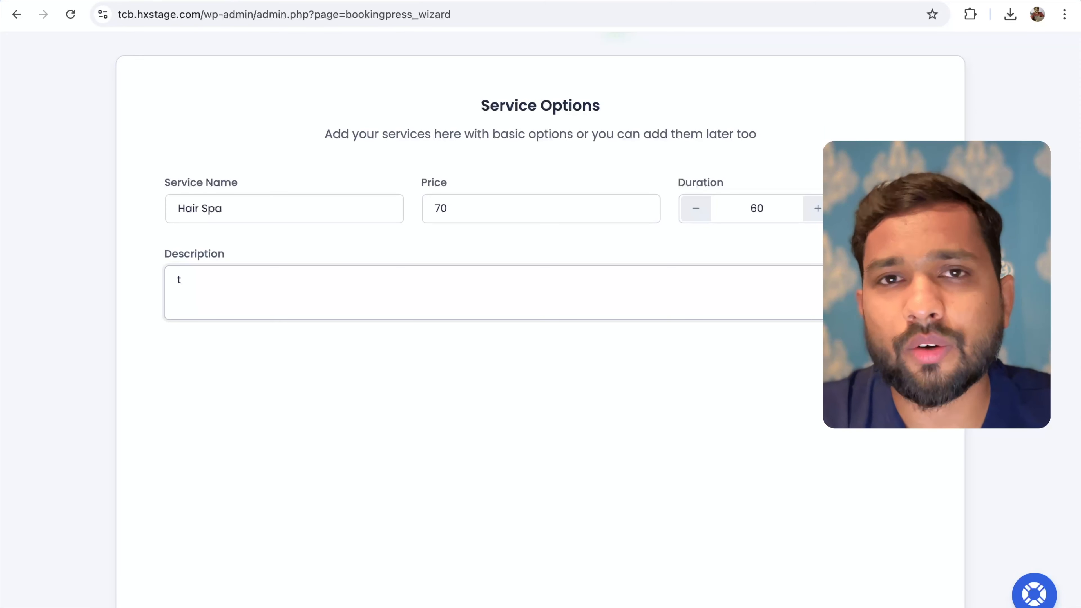
type("his is the hair spa")
scroll(764, 462, "down", 4)
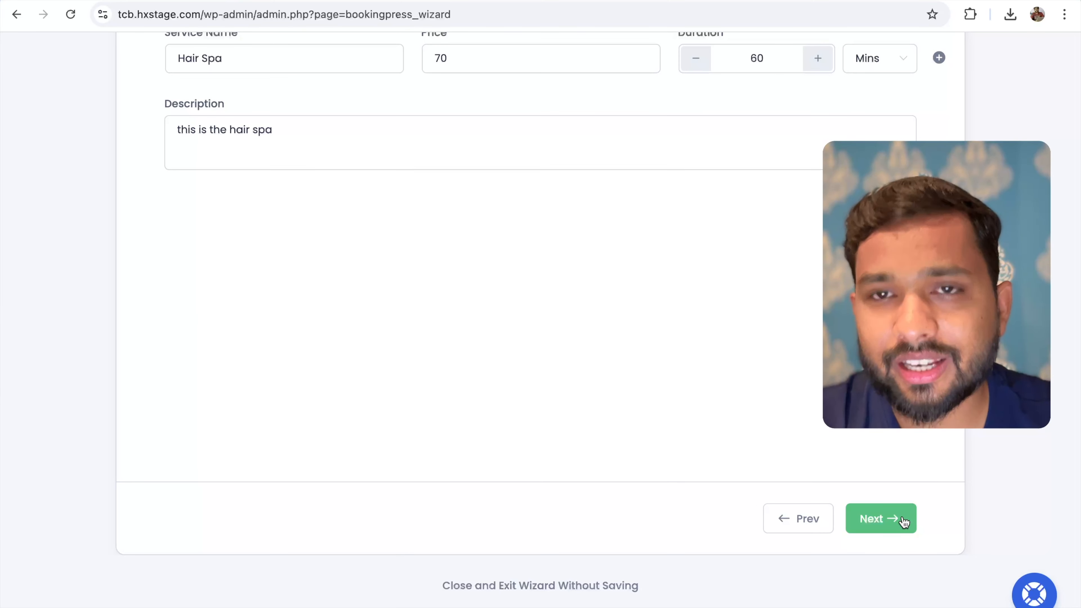
left_click(880, 519)
Finish the setup wizard keeping the default styling
scroll(526, 315, "down", 1)
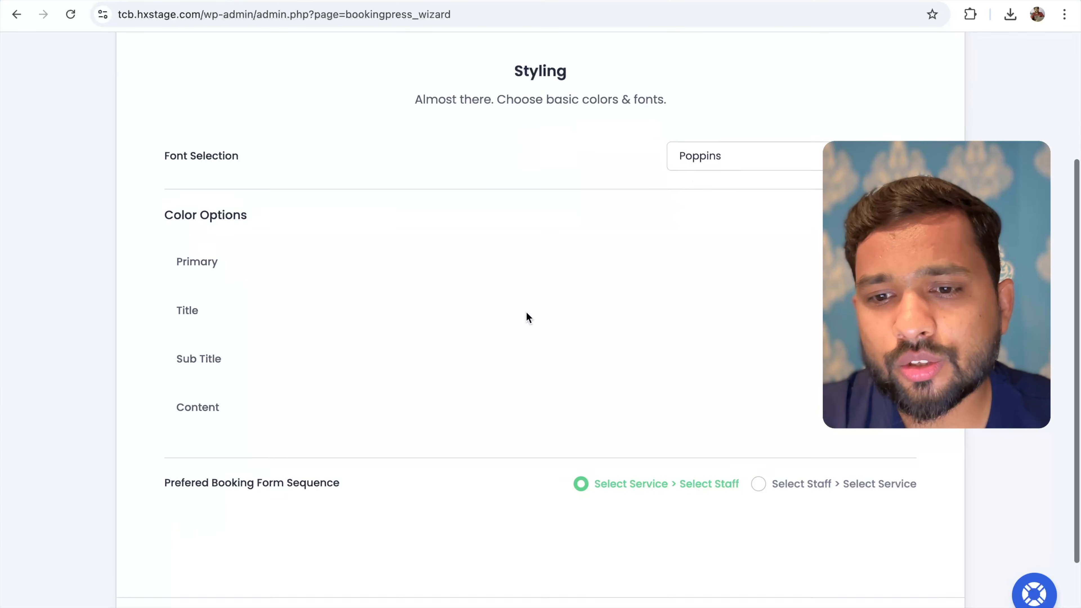
scroll(526, 313, "down", 1)
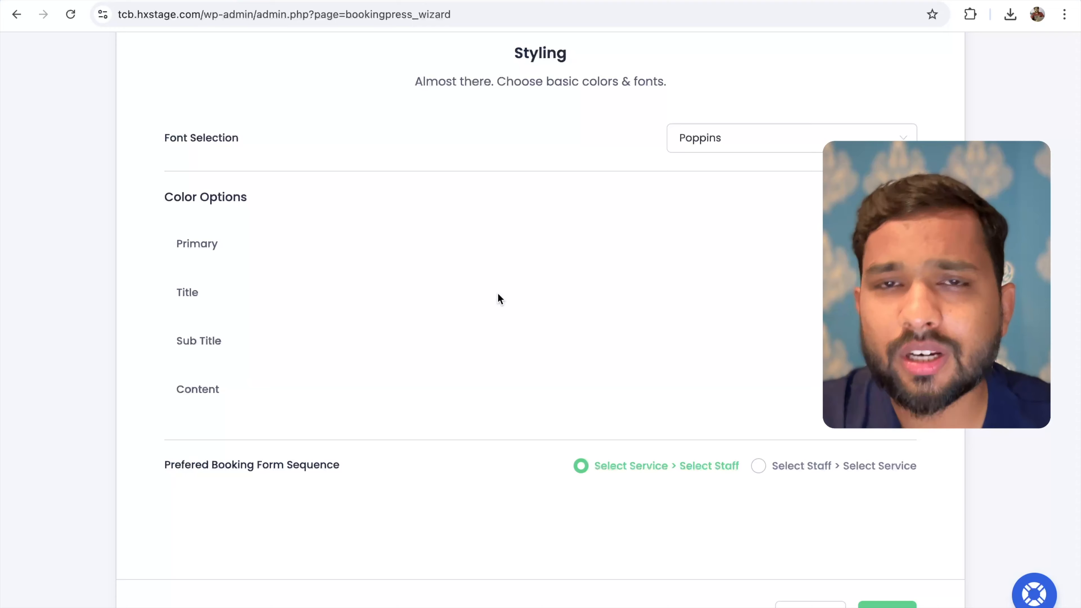
scroll(498, 294, "down", 2)
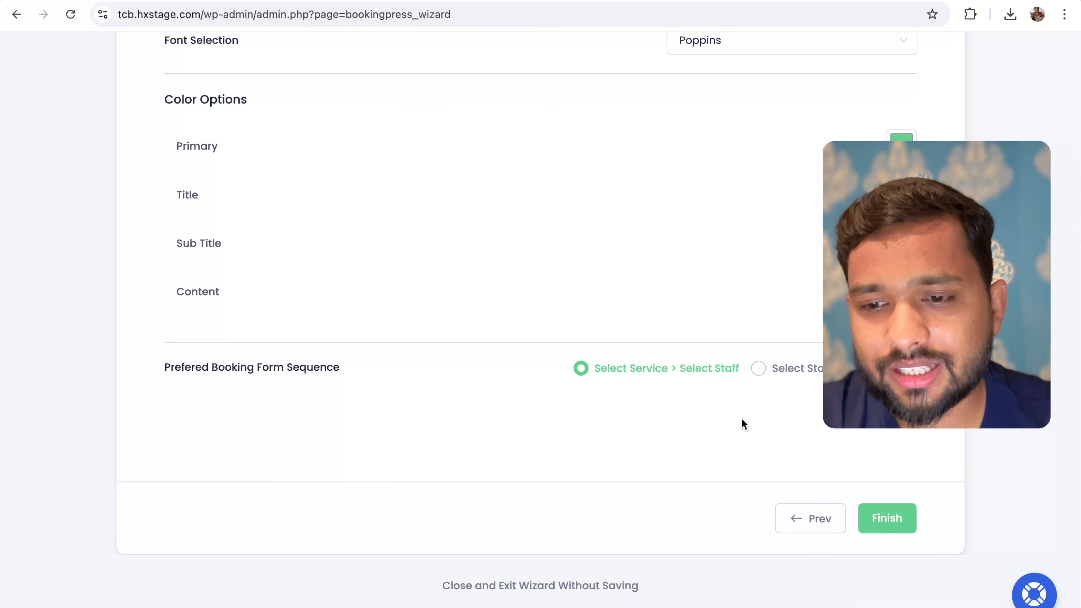
left_click(888, 516)
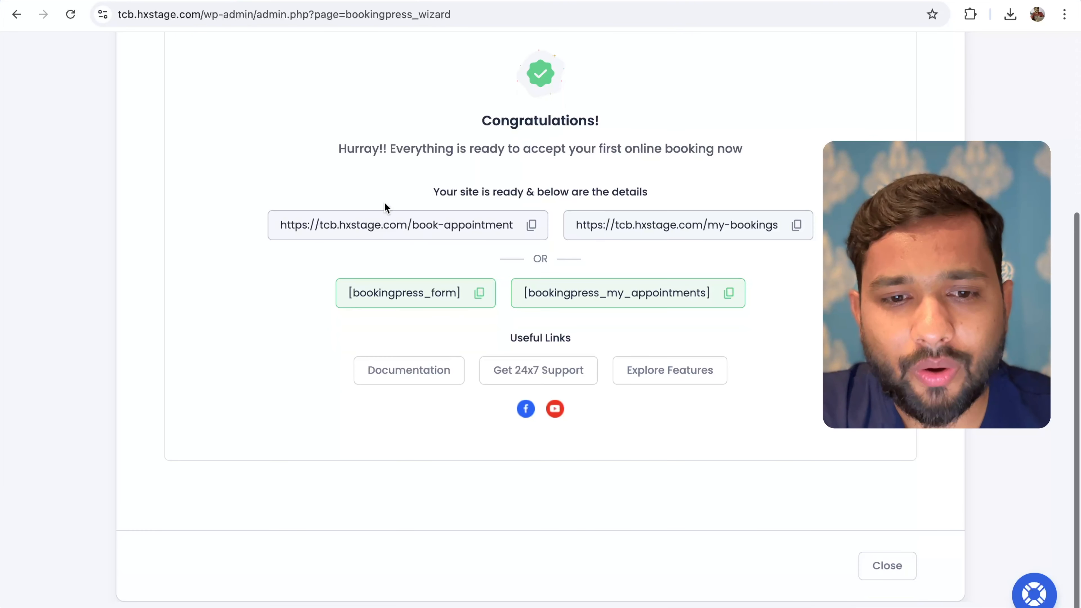
Copy the book-appointment page URL and load it in a new browser tab
scroll(410, 212, "down", 1)
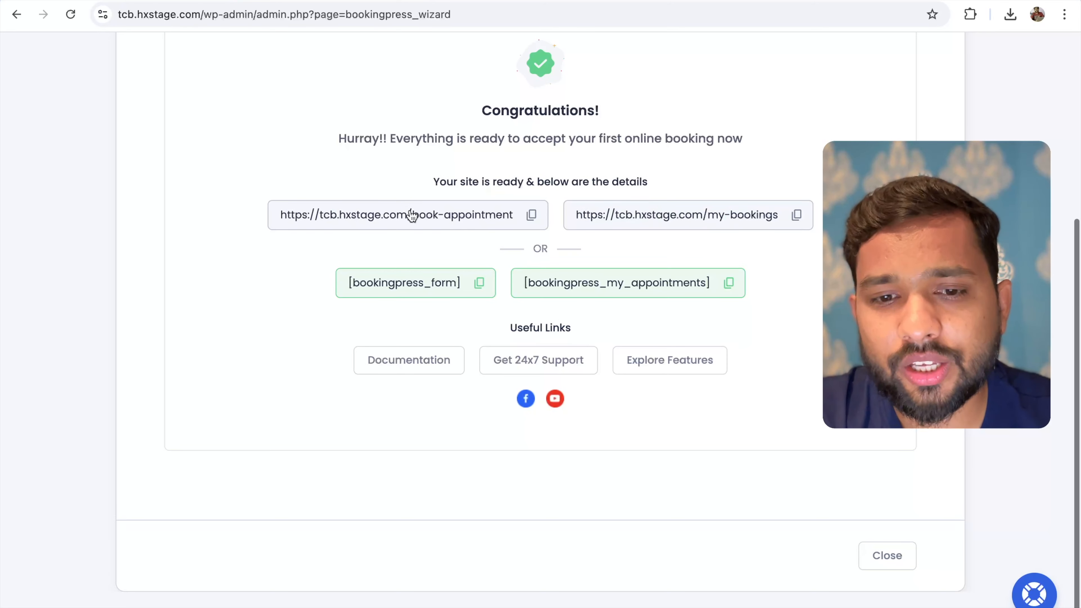
left_click(534, 216)
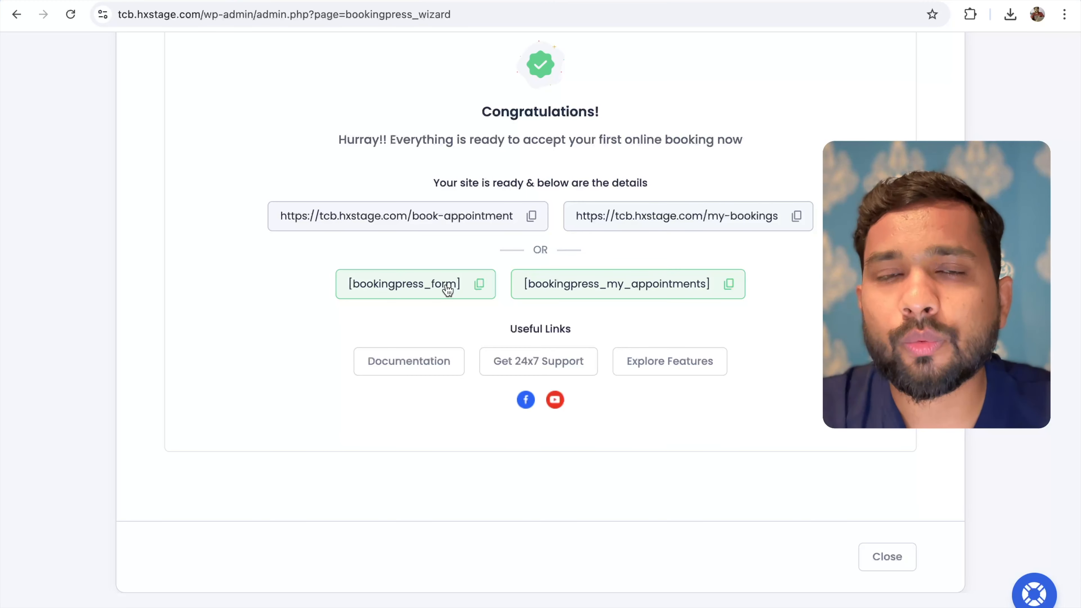
left_click(532, 218)
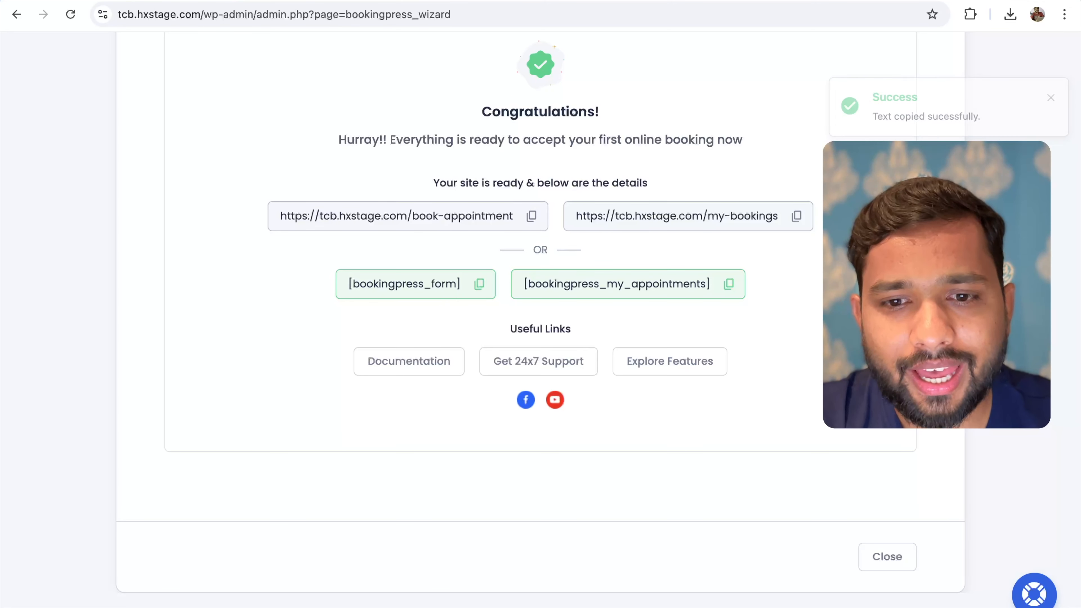
key("ctrl+t")
key("ctrl+v")
key("Return")
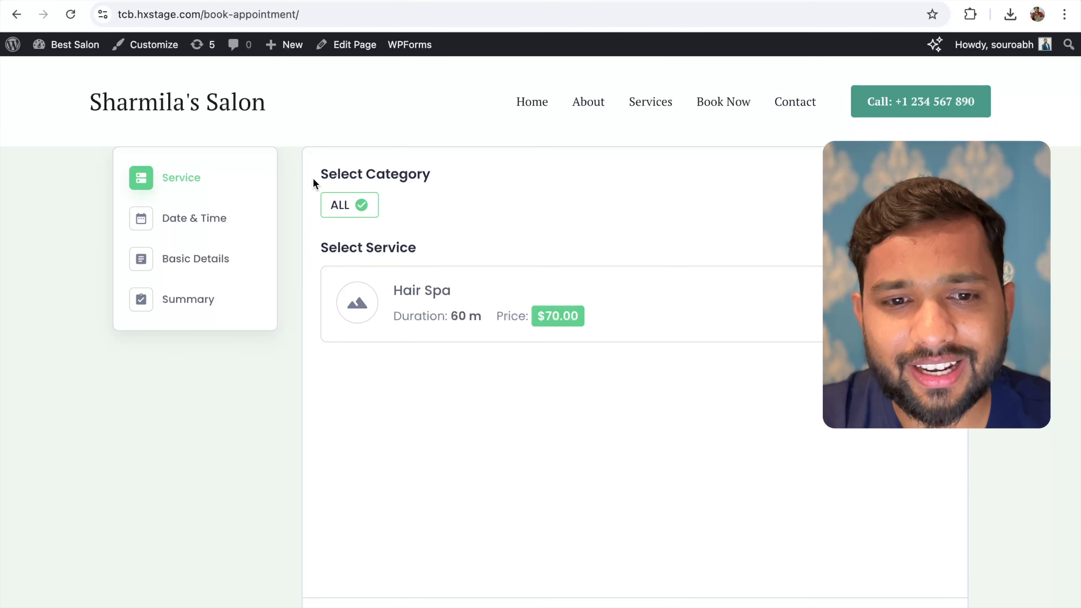
Select the Hair Spa service and pick 26 April 2025 to list its time slots
left_click(467, 306)
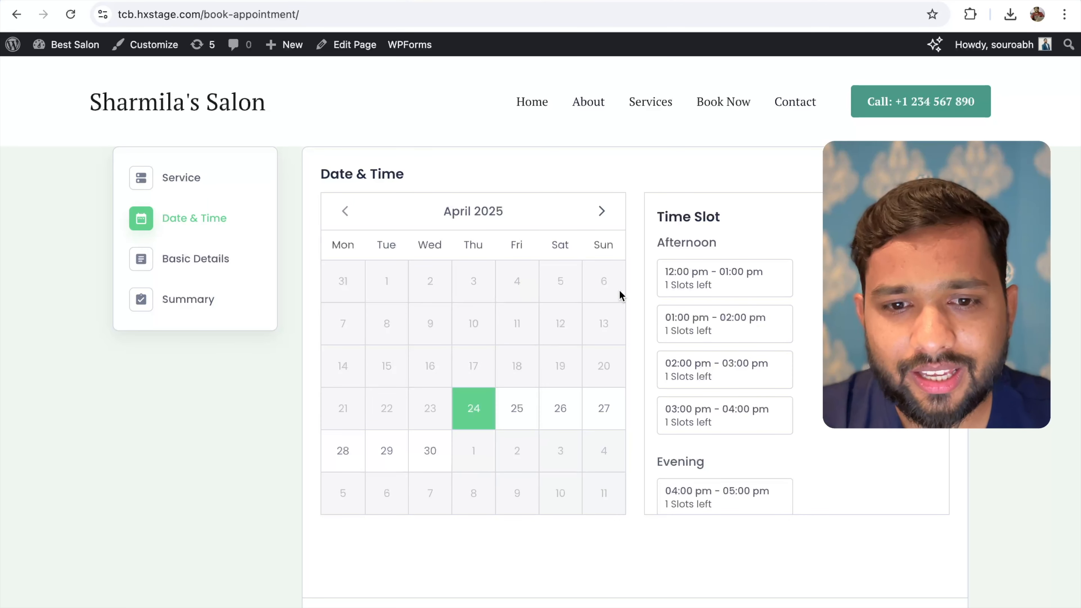
left_click(560, 409)
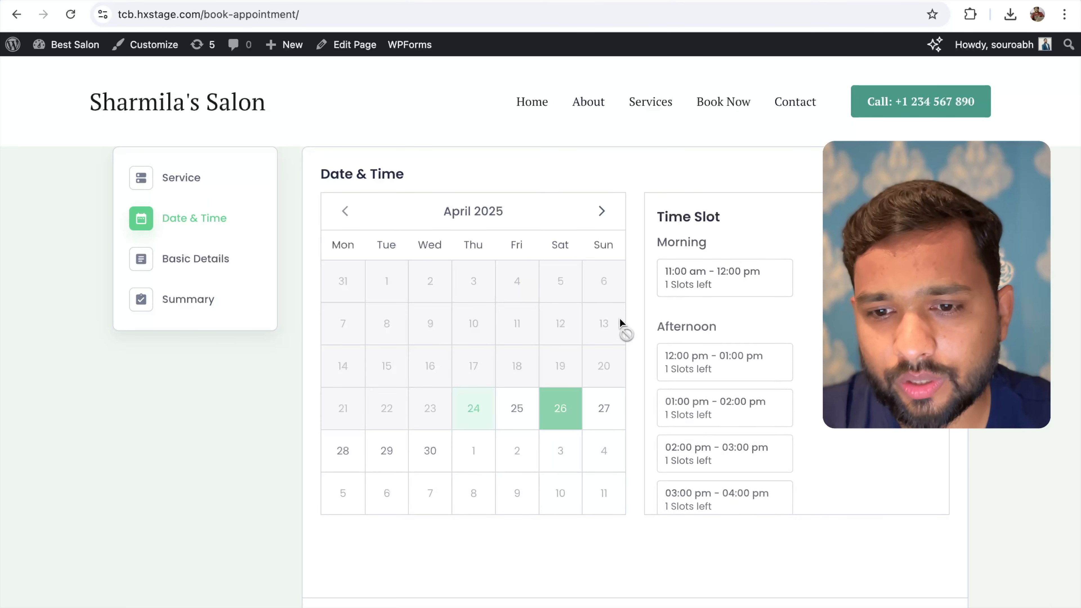